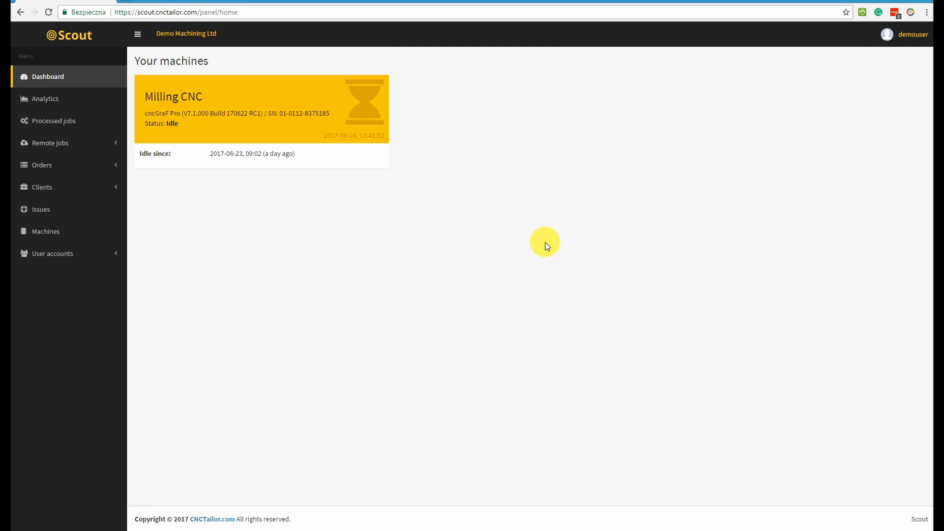
- Start a new remote job queue named "My first queue" and assign it to the Milling CNC machine
left_click(69, 143)
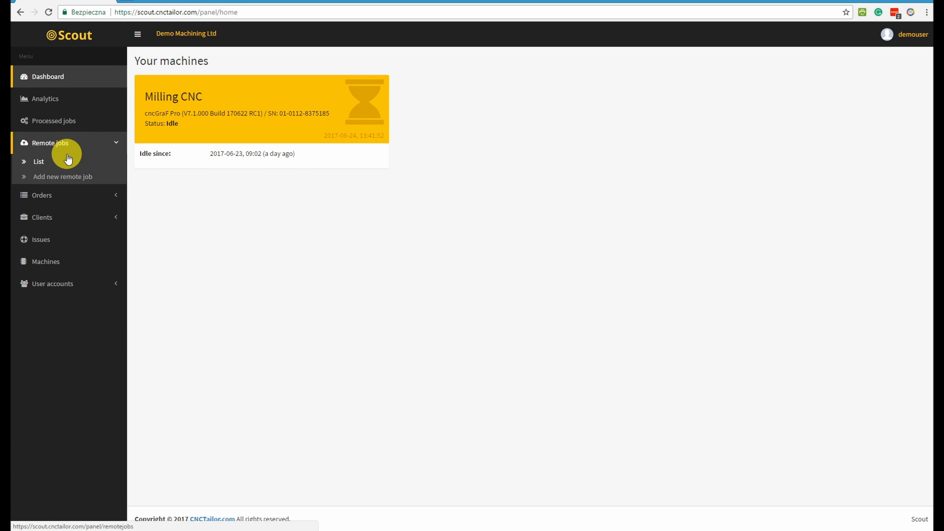
left_click(67, 177)
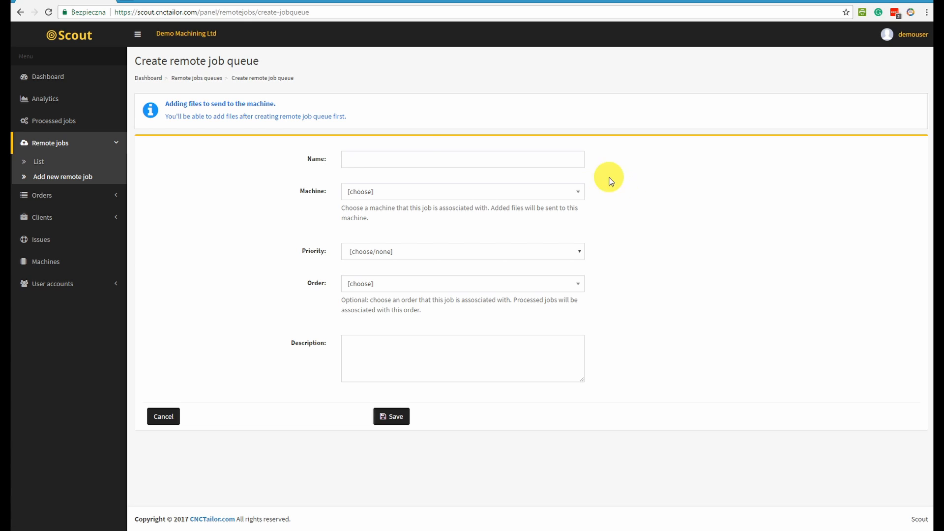
left_click(376, 159)
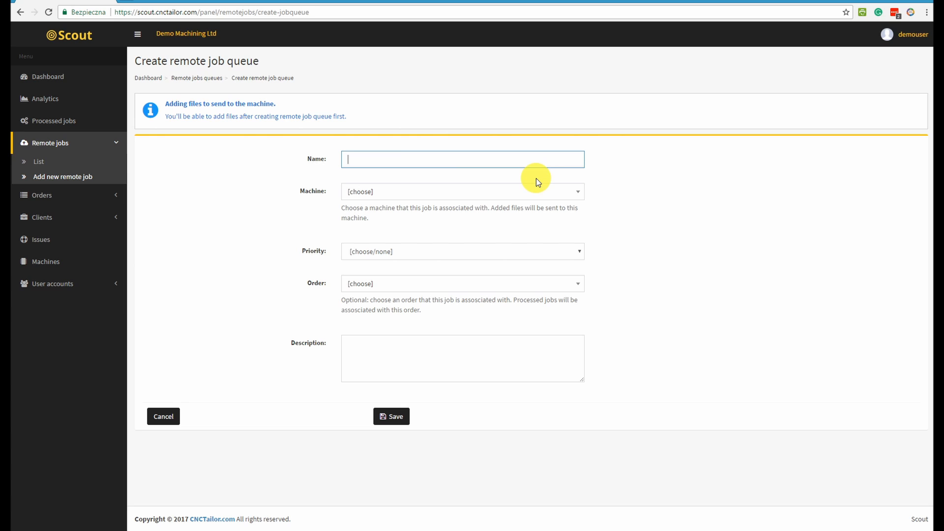
type("My first queue")
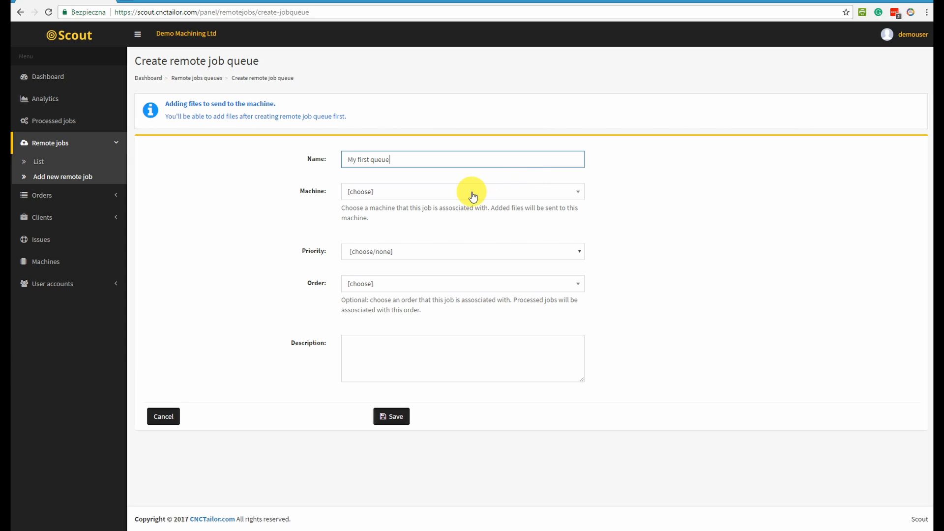
left_click(448, 197)
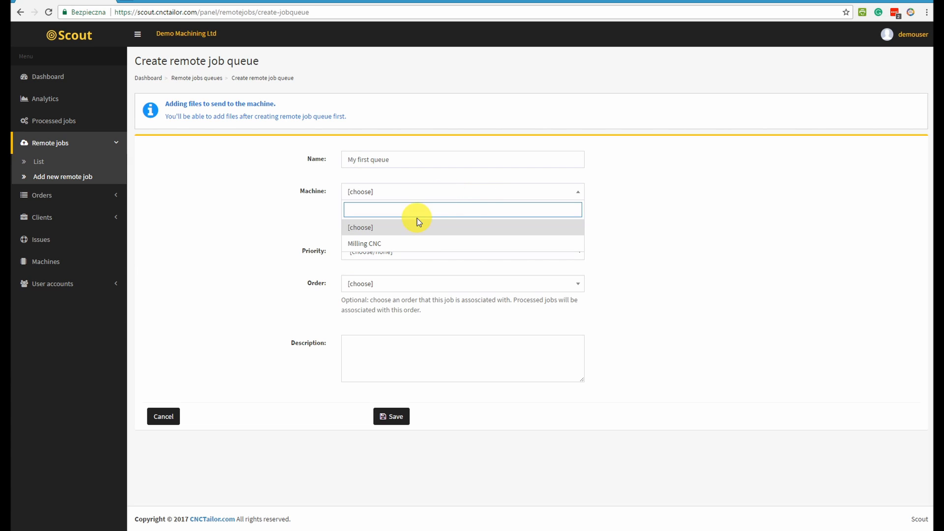
left_click(408, 242)
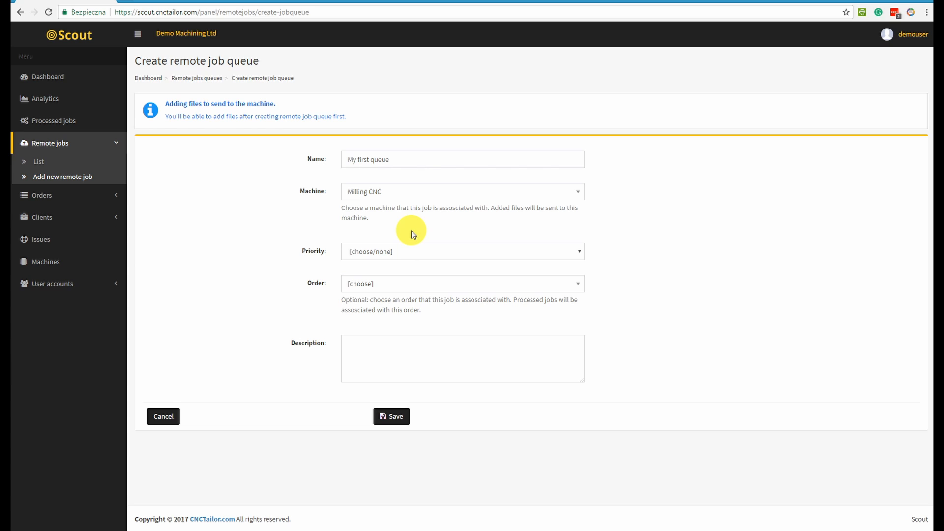
- Set the queue's priority to Normal, its order to INTSOL - Fronts and its description to "Used the first material.", and save it
left_click(408, 248)
left_click(405, 273)
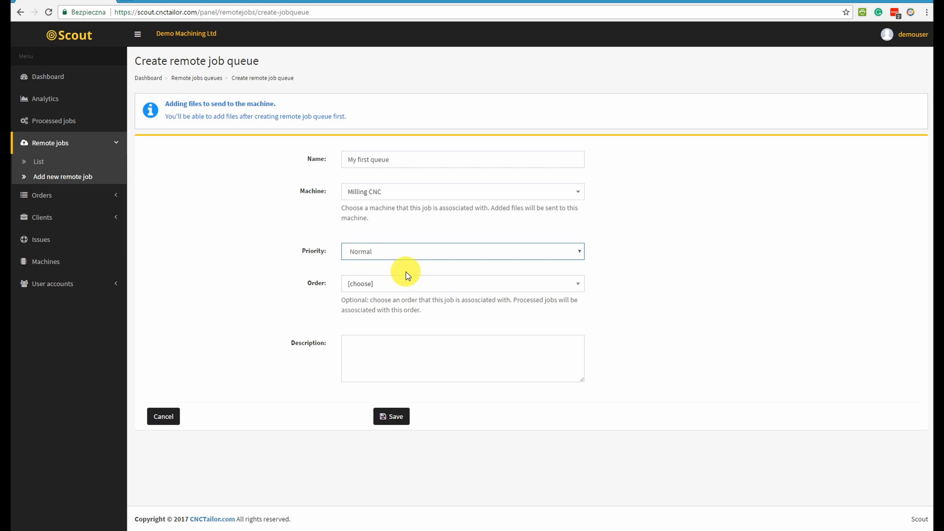
left_click(353, 286)
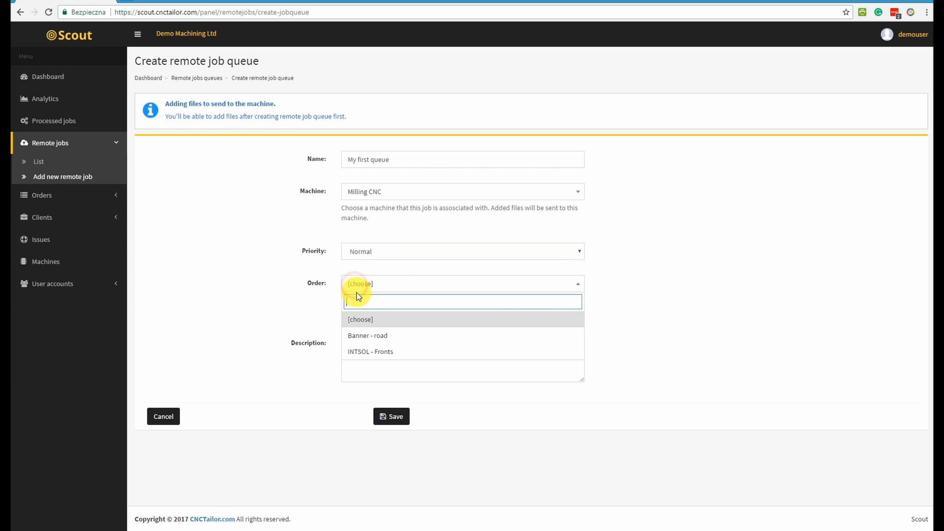
left_click(382, 352)
left_click(391, 352)
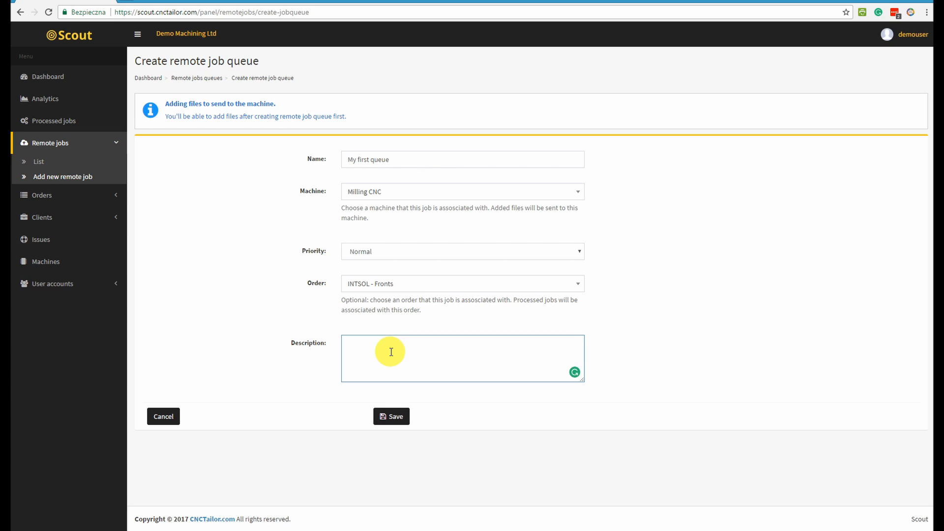
type("Used the first material.")
left_click(393, 419)
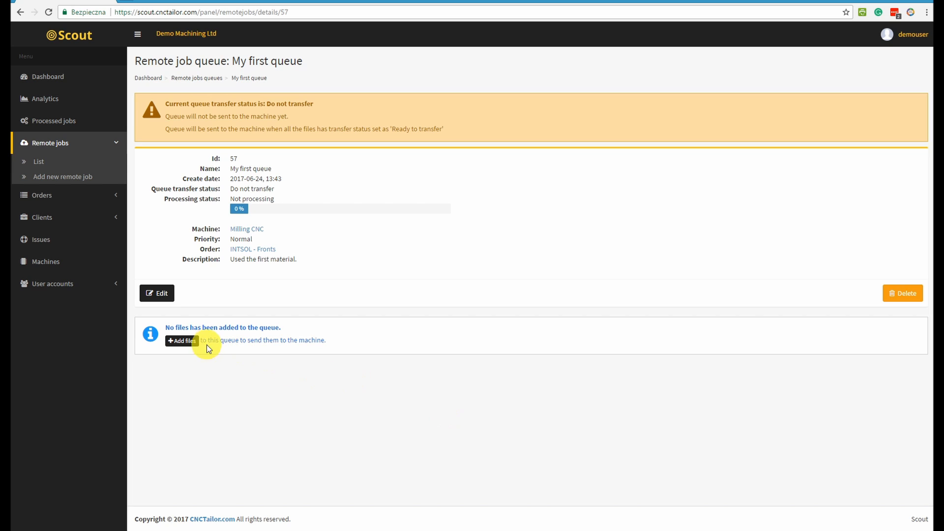
- Upload the files 0912.dxf, 0987.dxf, 1234.dxf and inc.dxf to the queue and return to its details
left_click(185, 342)
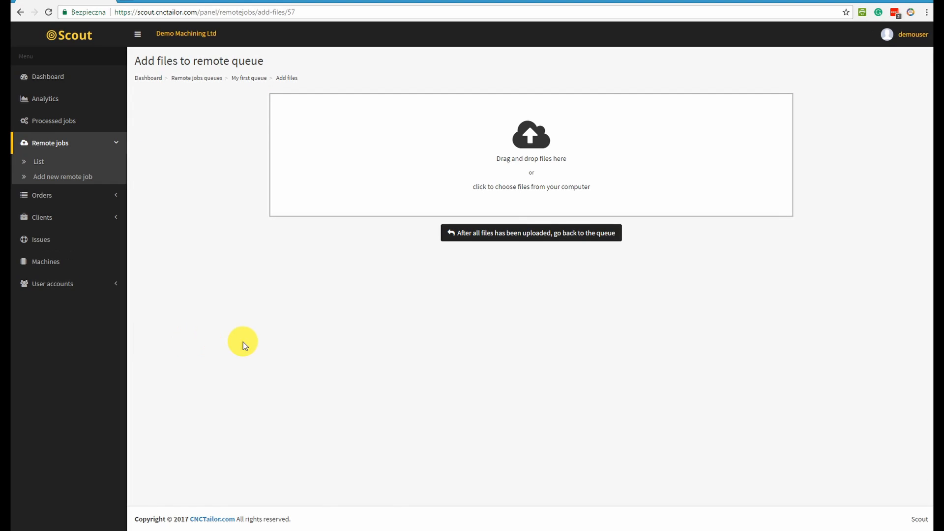
left_click(523, 154)
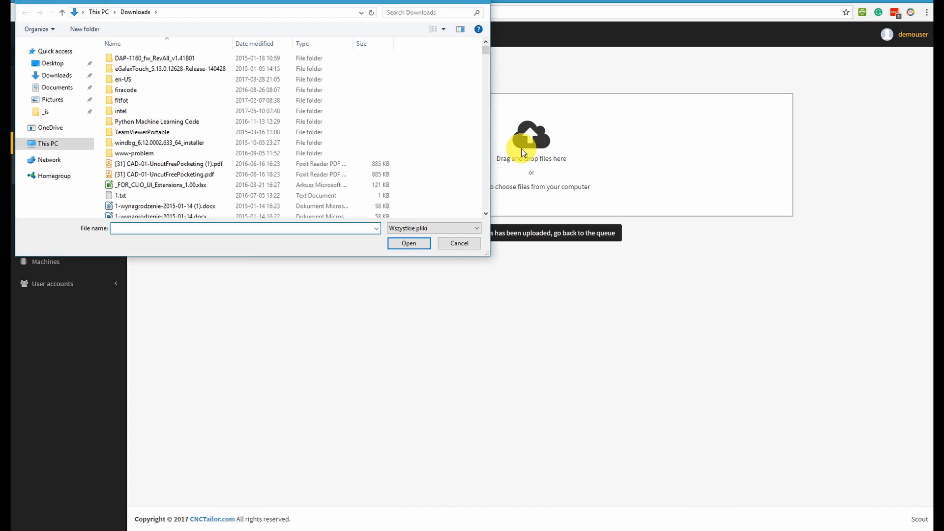
key("Escape")
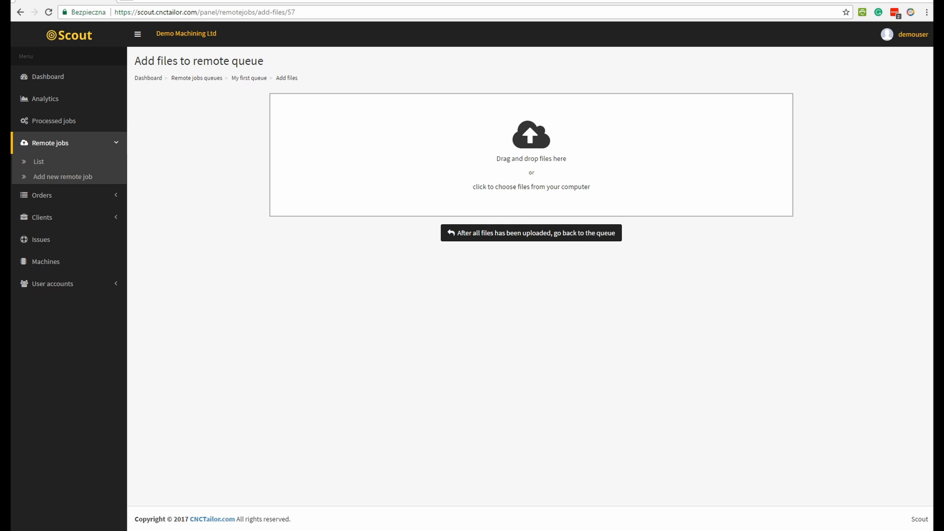
left_click_drag(483, 225, 530, 144)
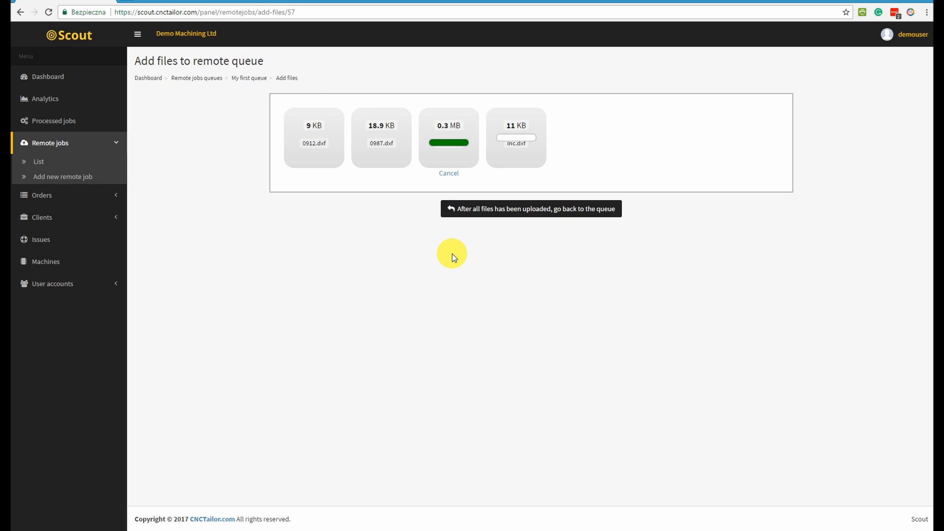
left_click(480, 199)
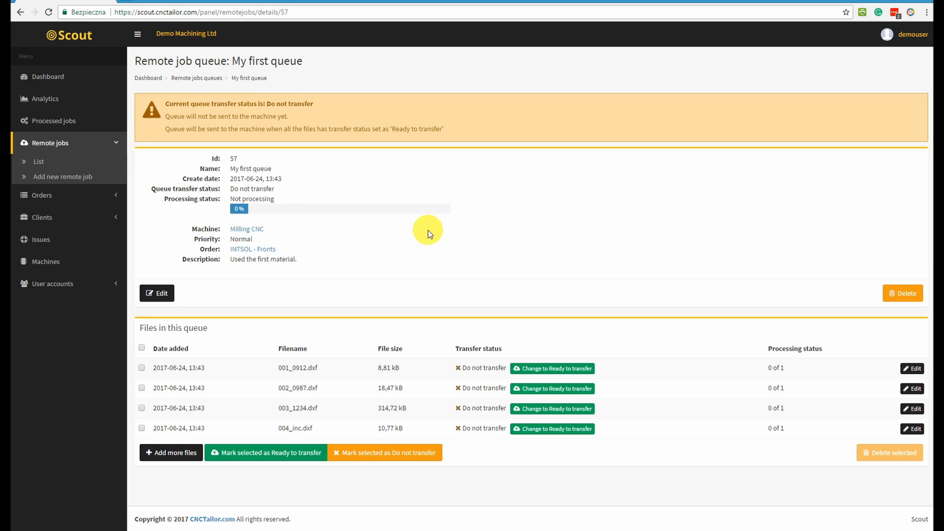
- Examine the file name, transfer status and processing status of the first file in the queue
left_click_drag(279, 366, 505, 367)
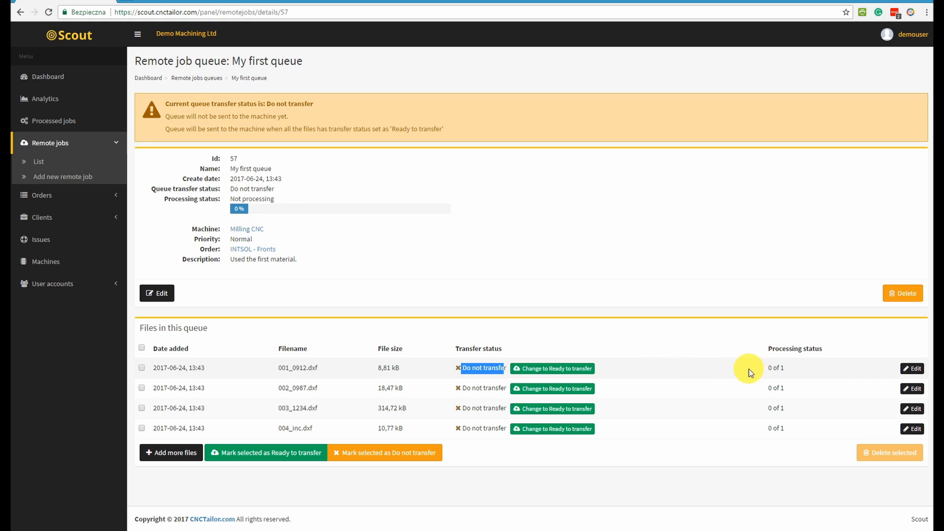
left_click_drag(748, 369, 796, 370)
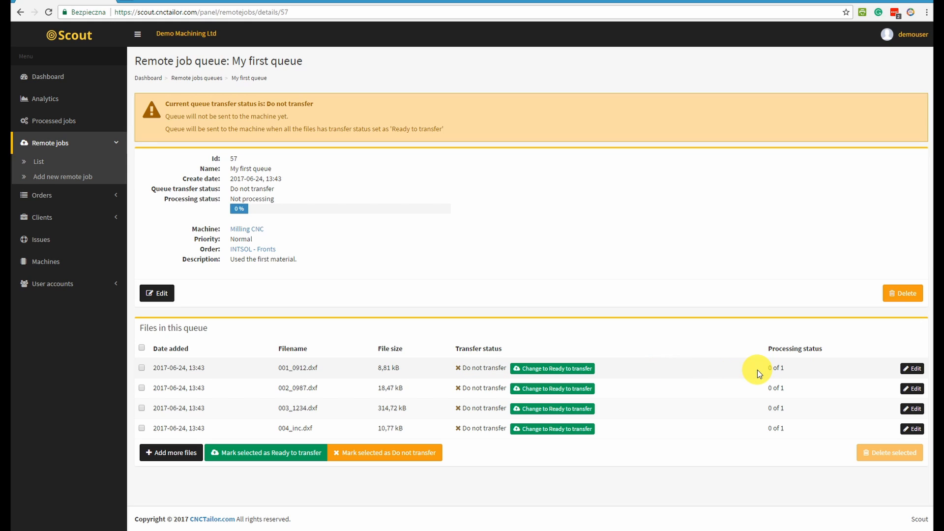
left_click_drag(759, 368, 780, 370)
left_click(781, 370)
left_click(767, 369)
left_click_drag(769, 367, 779, 368)
- Set the repeat count of 002_0987.dxf to 2 and its description to "Process with caution!", saving and returning to the queue details
left_click(913, 389)
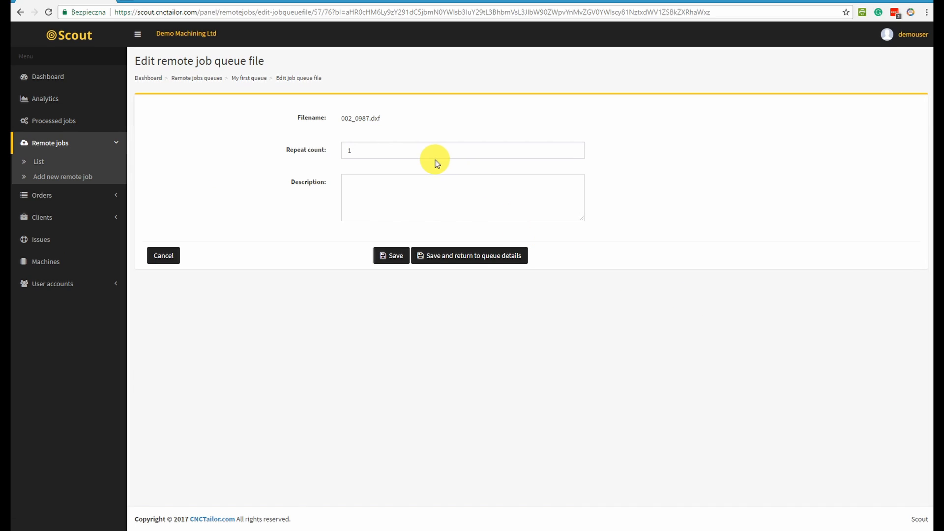
left_click(363, 155)
key("BackSpace")
type("2")
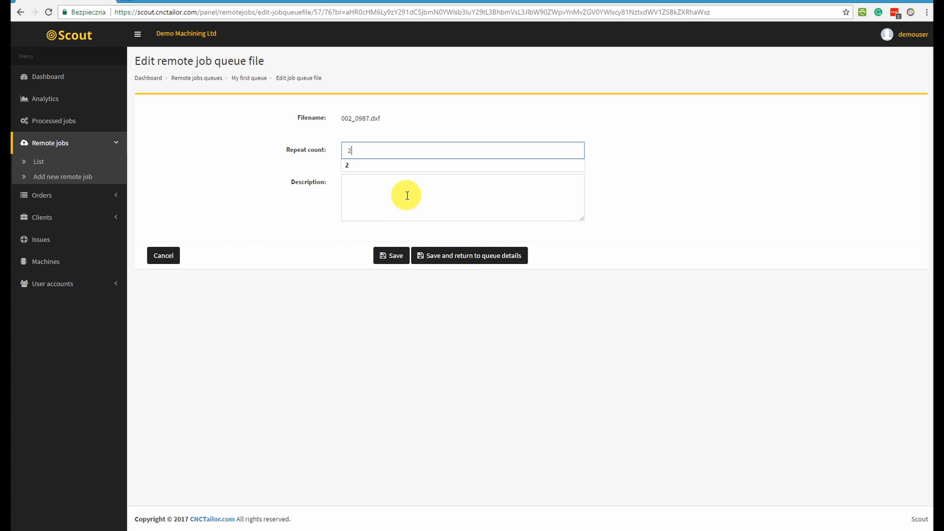
left_click(407, 195)
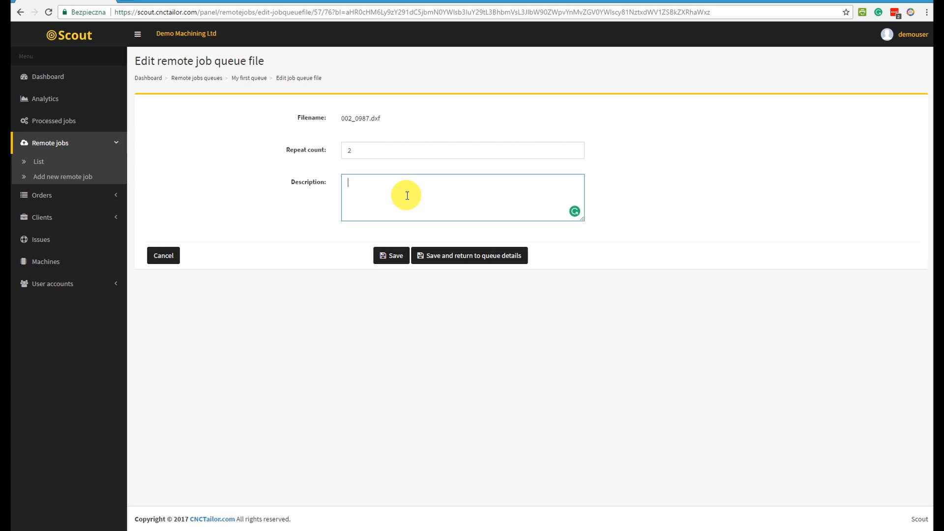
type("Process with caution!")
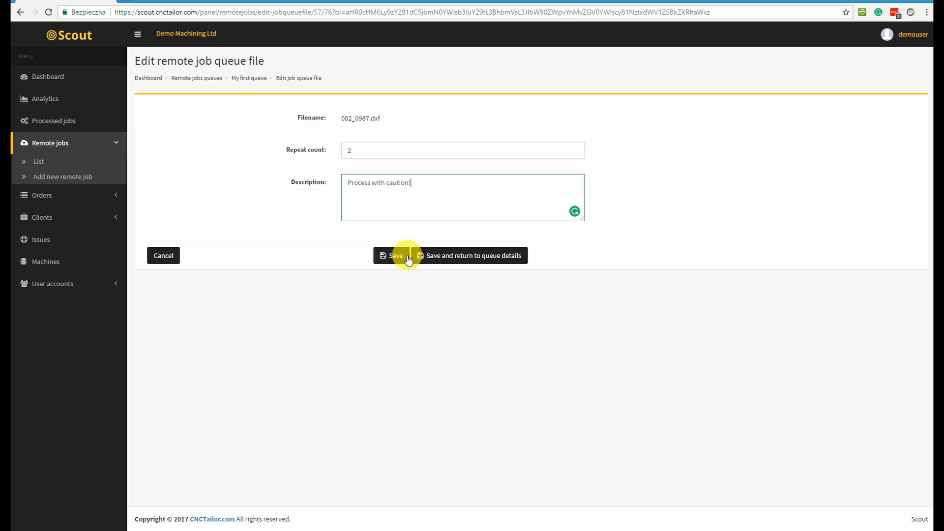
left_click(472, 260)
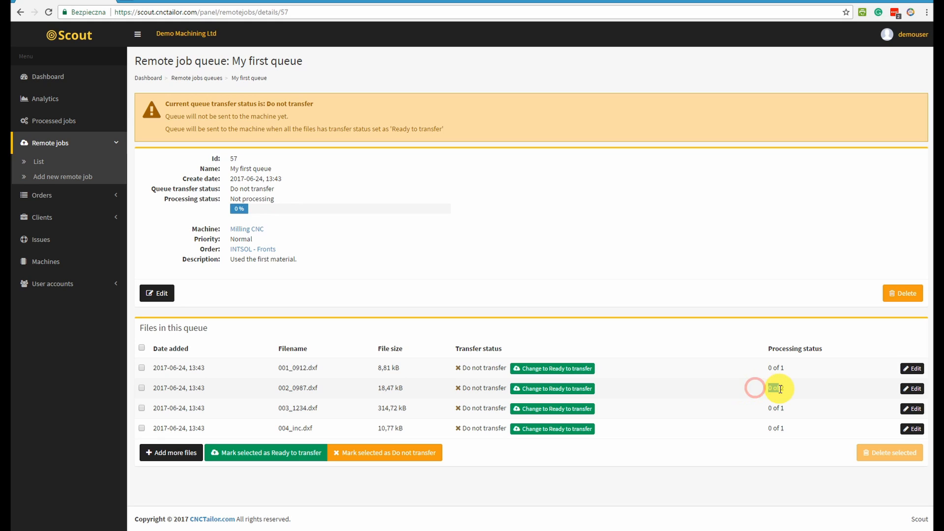
- Review the processing status of 002_0987.dxf and the queue's transfer notice, and view the page for adding more files before returning
left_click_drag(766, 388, 788, 389)
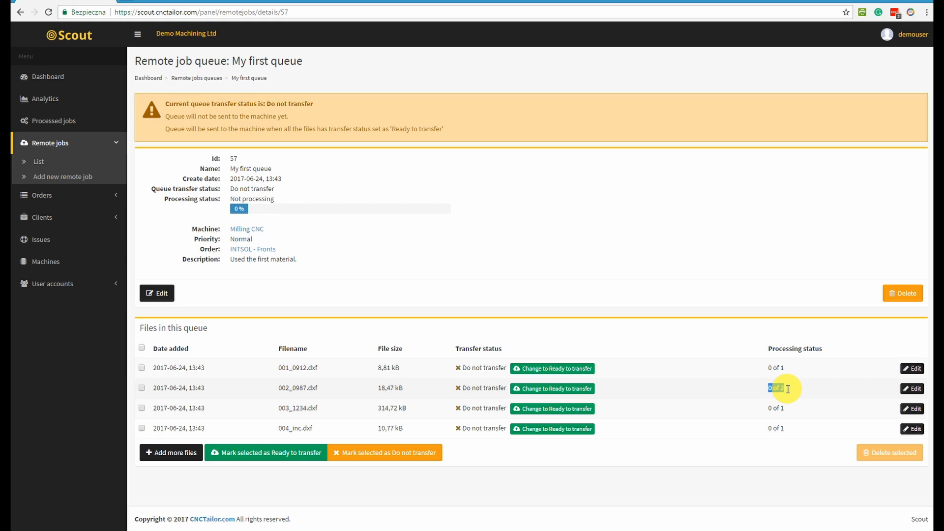
left_click(743, 390)
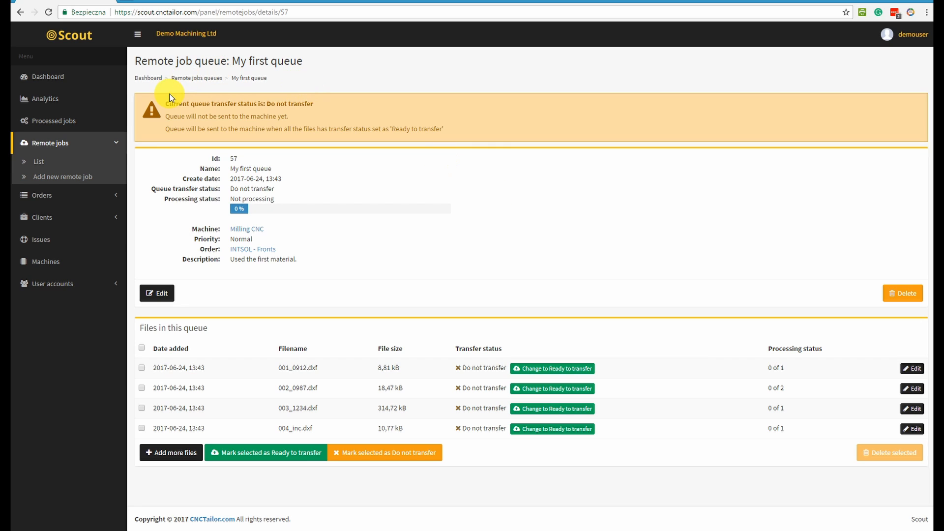
left_click_drag(164, 102, 449, 126)
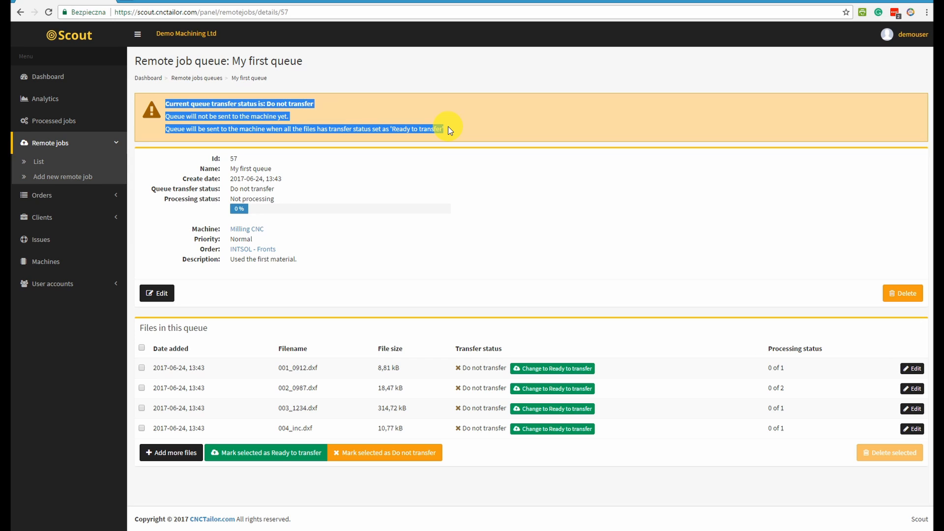
left_click(448, 126)
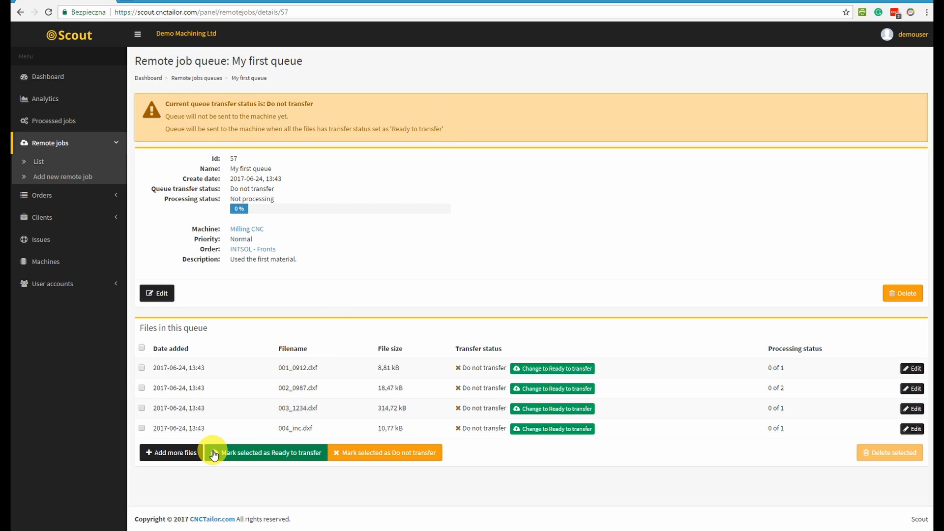
left_click(165, 454)
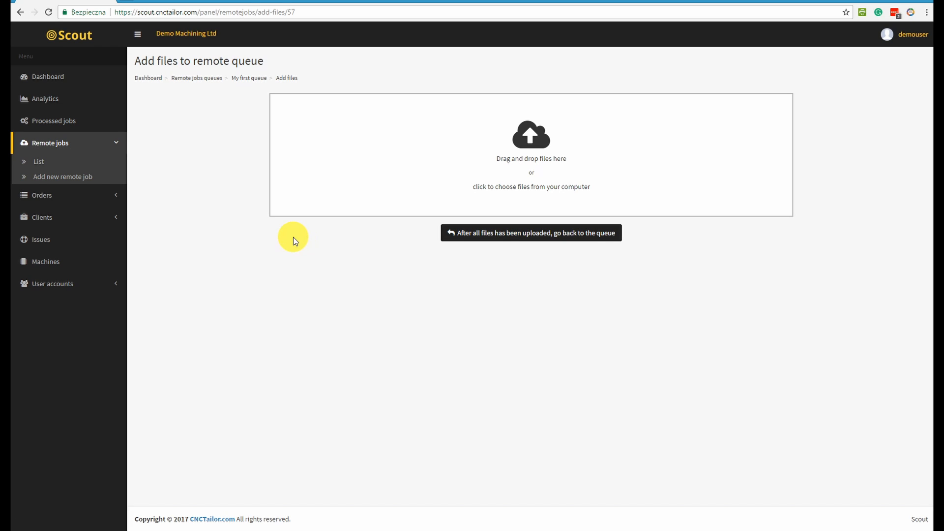
left_click(20, 12)
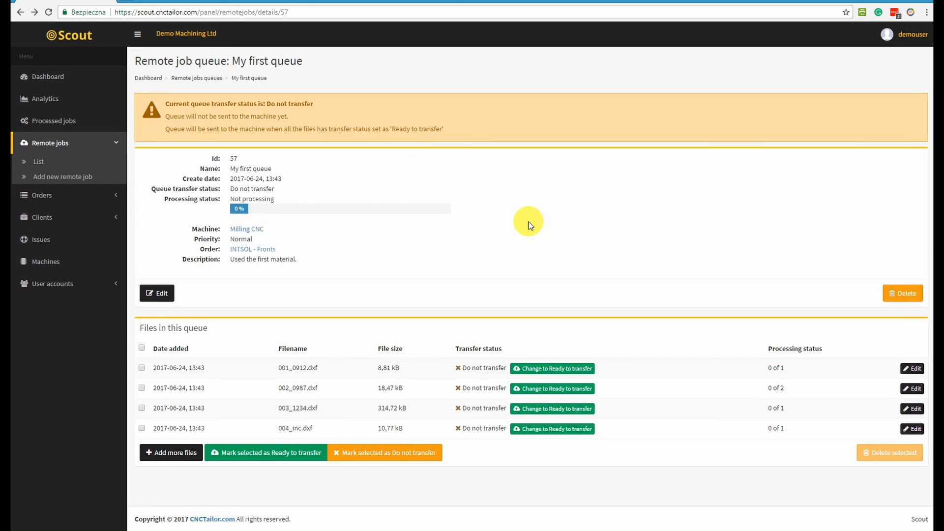
- Mark 001_0912.dxf and 002_0987.dxf individually as Ready to transfer, and mark all files in the queue the same way in bulk
left_click(565, 371)
left_click(553, 388)
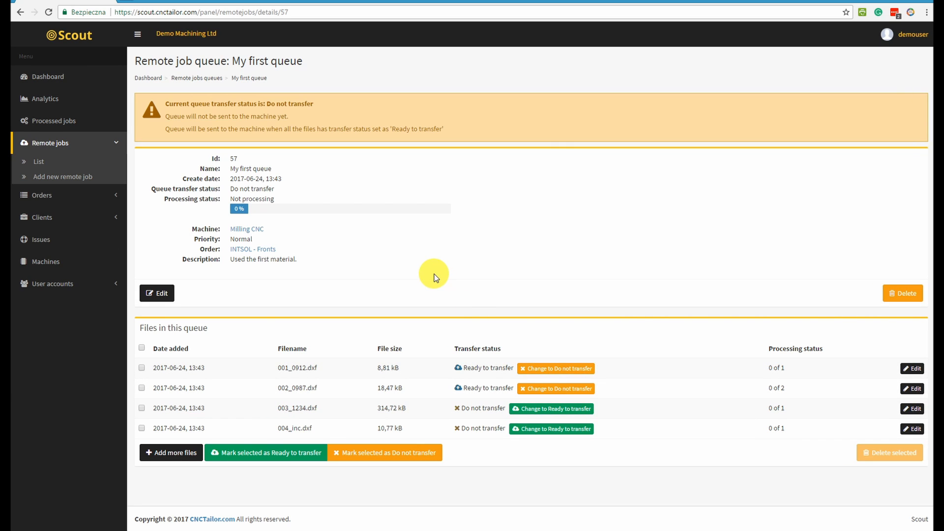
left_click(141, 348)
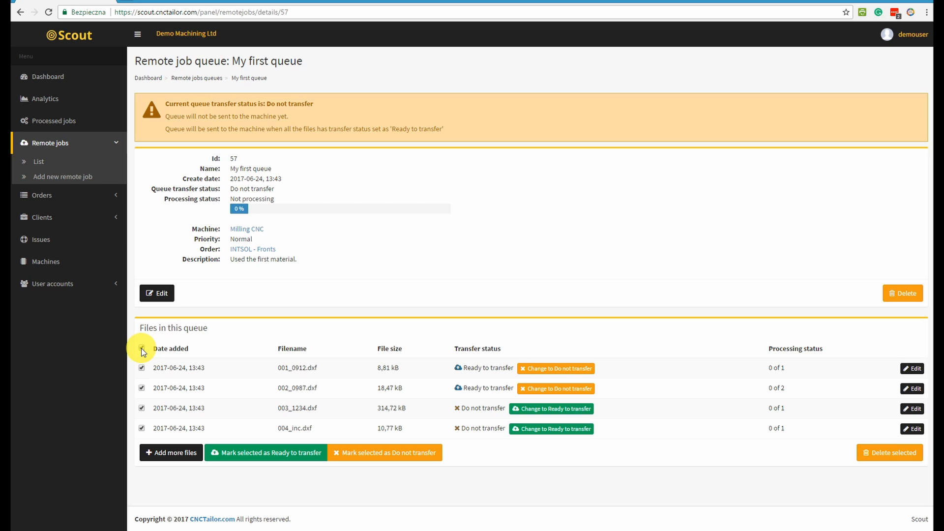
left_click(260, 455)
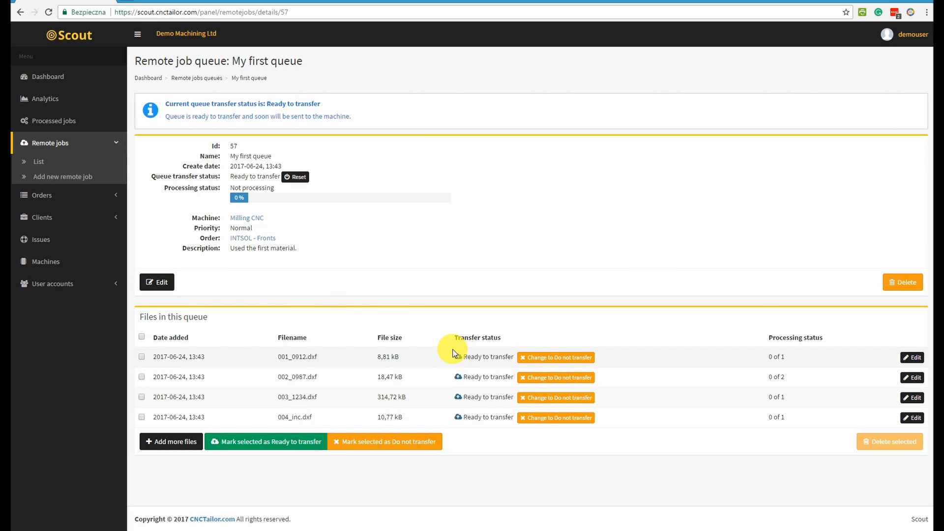
- Examine the transfer status of all four files and the queue's status notice
left_click_drag(451, 347, 508, 426)
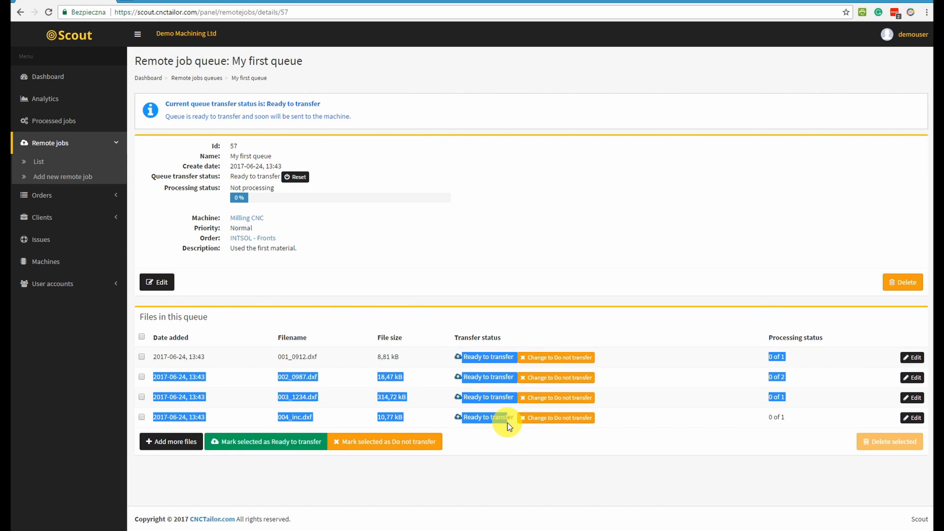
left_click(474, 358)
left_click_drag(162, 102, 354, 112)
left_click(355, 115)
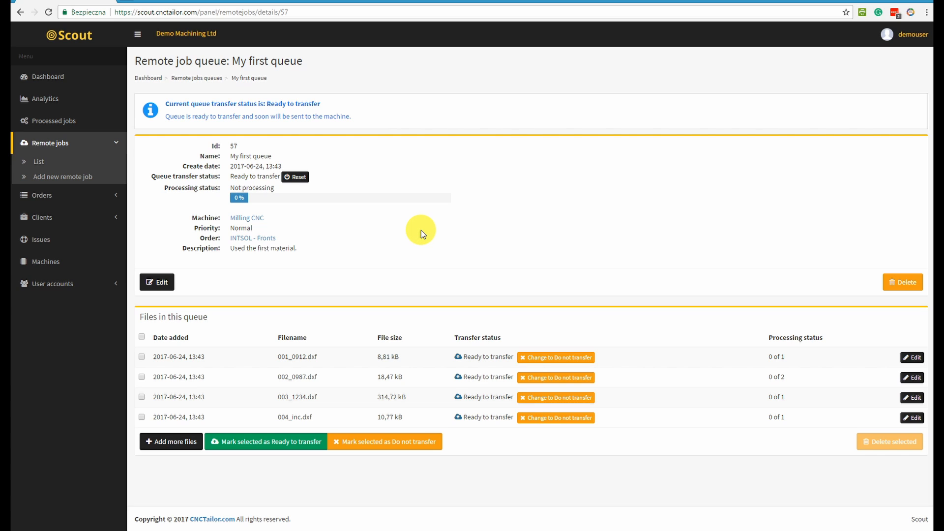
- Reload the queue page and check the updated transfer status of the files and of the whole queue
left_click(48, 12)
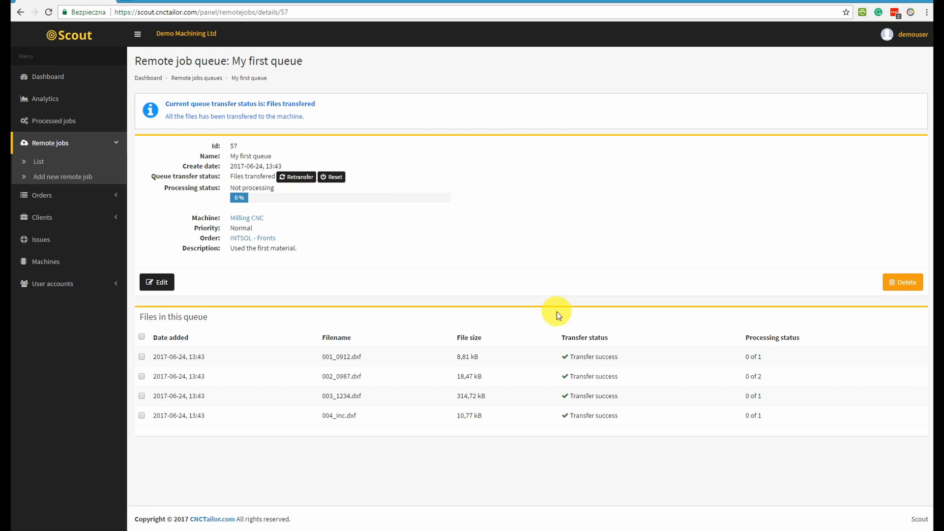
left_click_drag(569, 358, 637, 421)
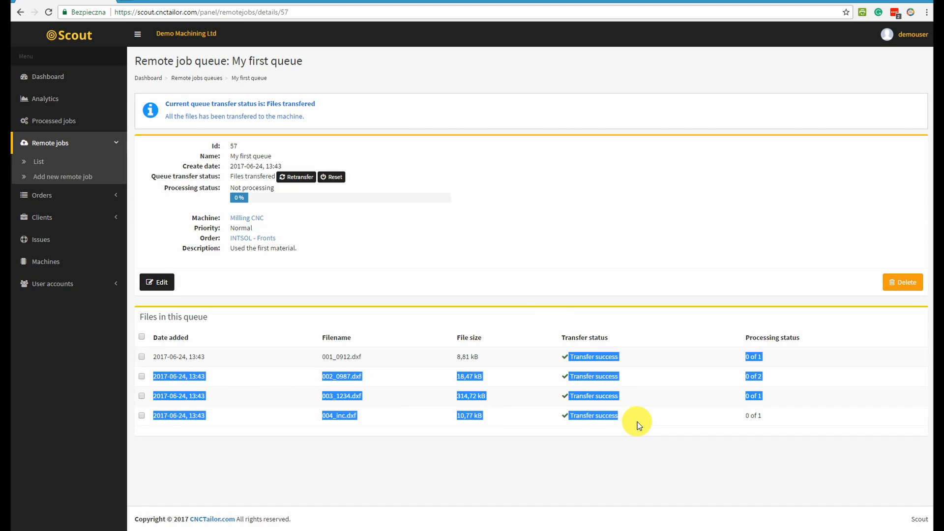
left_click(637, 422)
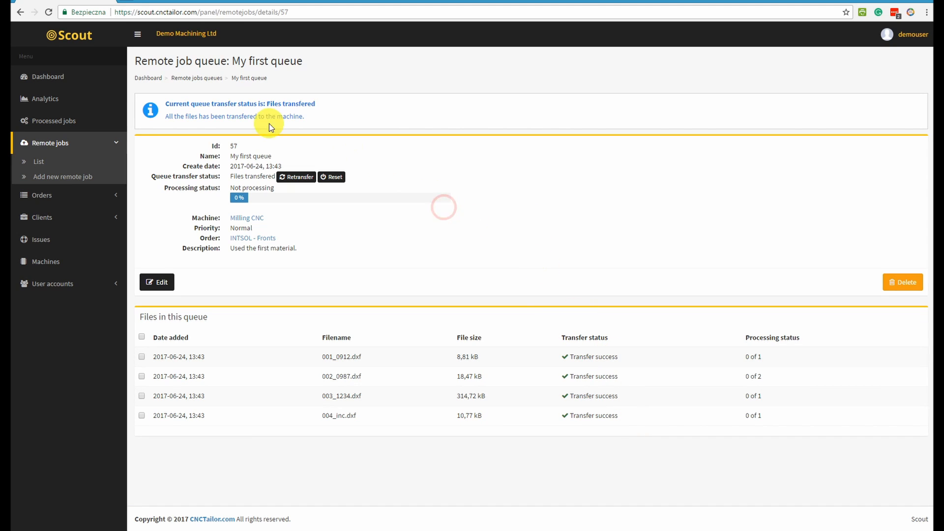
left_click_drag(164, 102, 324, 120)
left_click(323, 120)
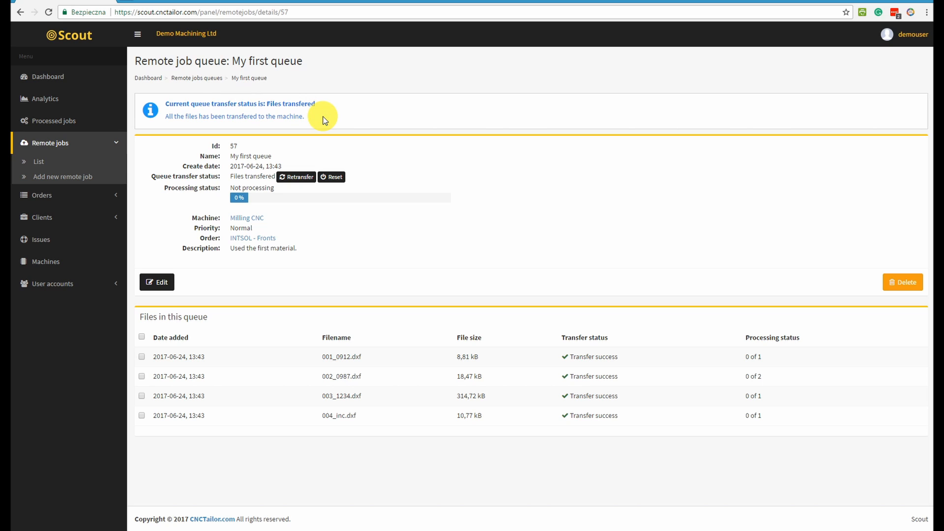